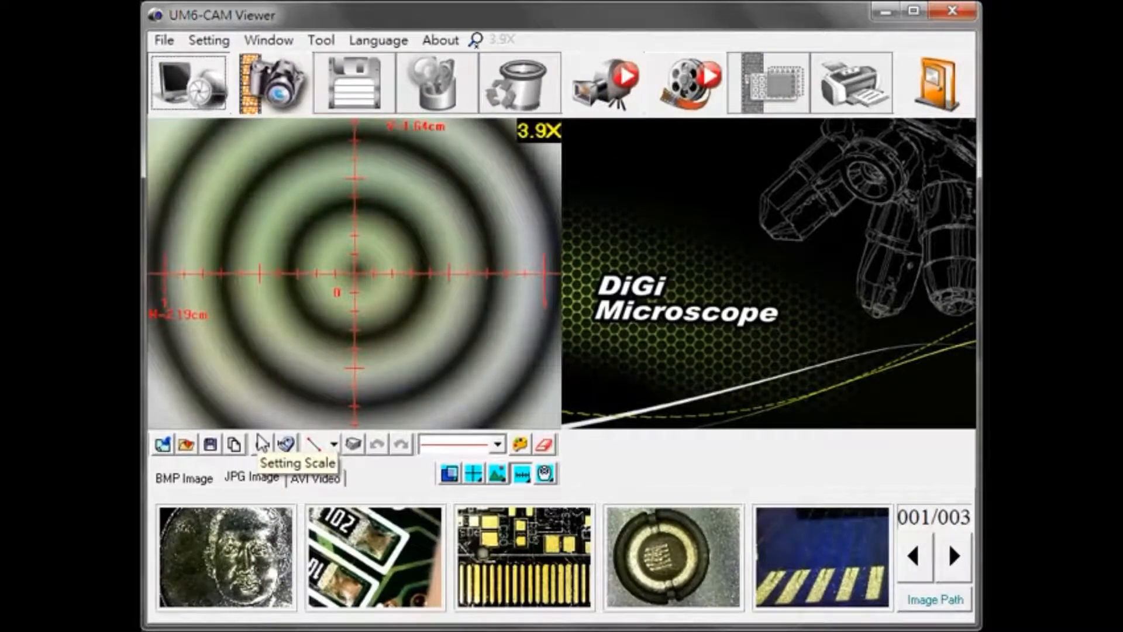
Step: Enable the microscope's remote control and set the focus range to Object to Observe 18.10cm, Field of View 21.85mm
click(545, 472)
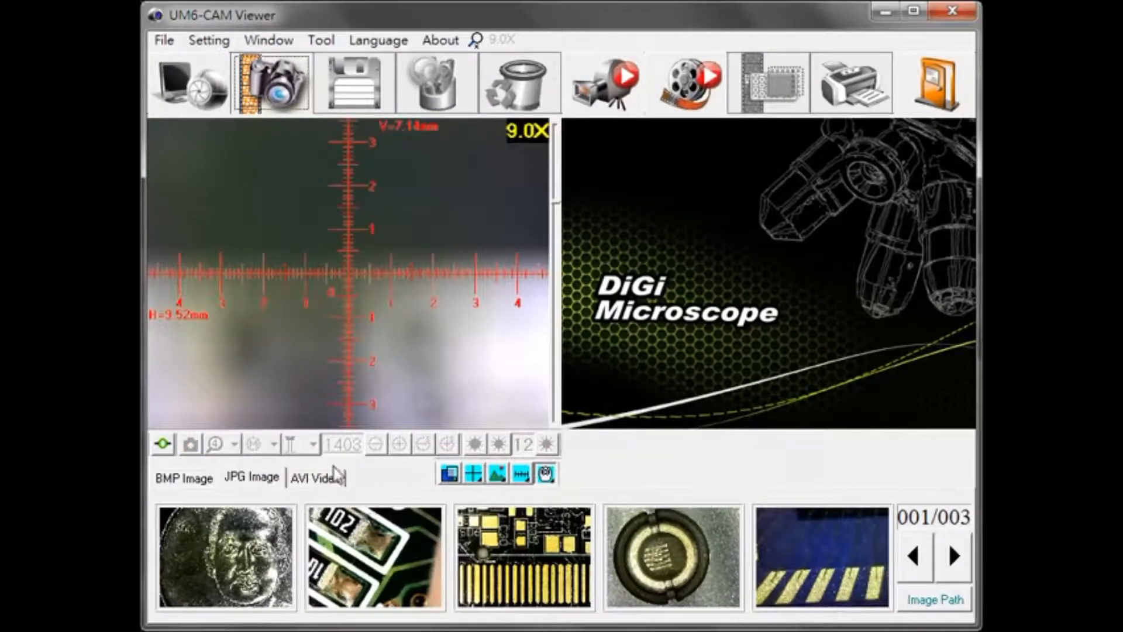
click(164, 445)
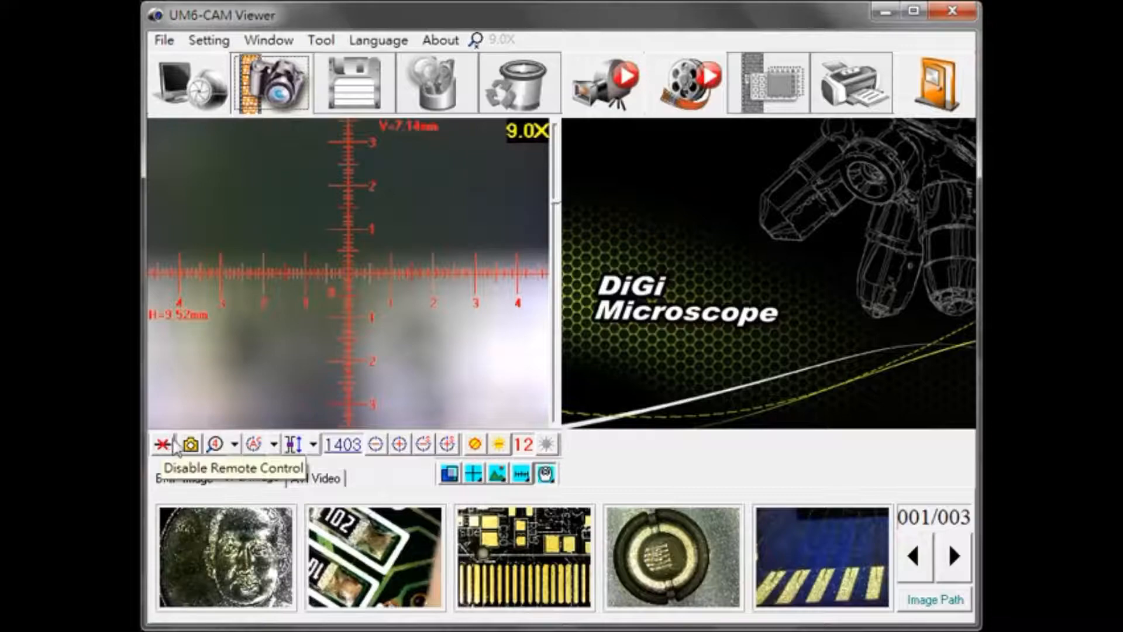
click(314, 446)
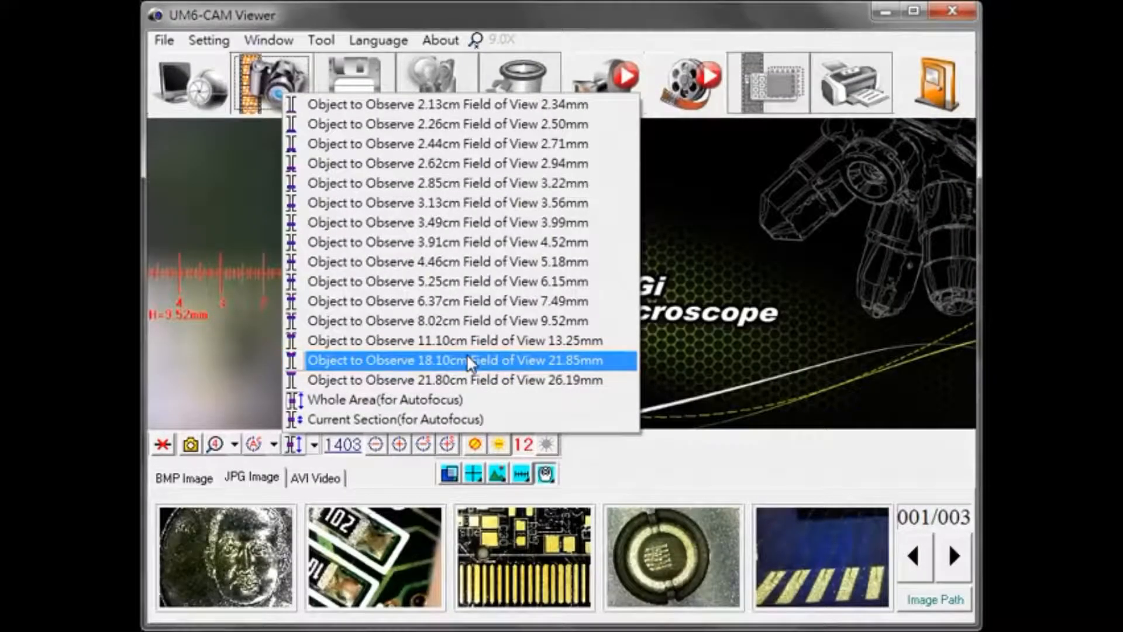
click(467, 358)
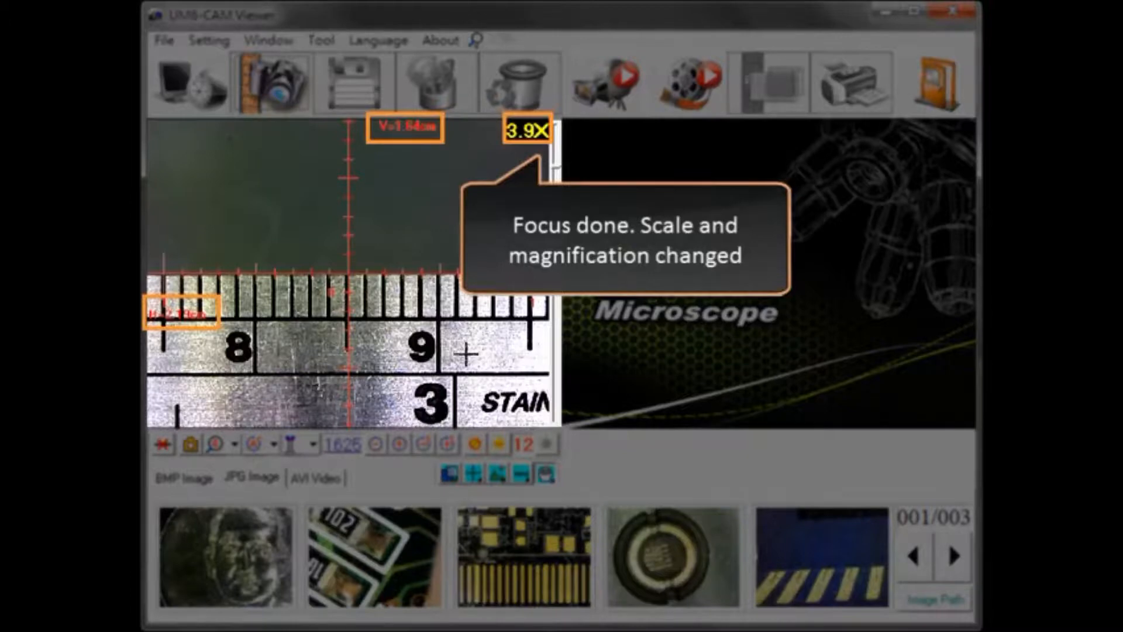
Step: Draw a measurement line above the ruler, spanning from the 8 mark to the 9 mark
click(520, 475)
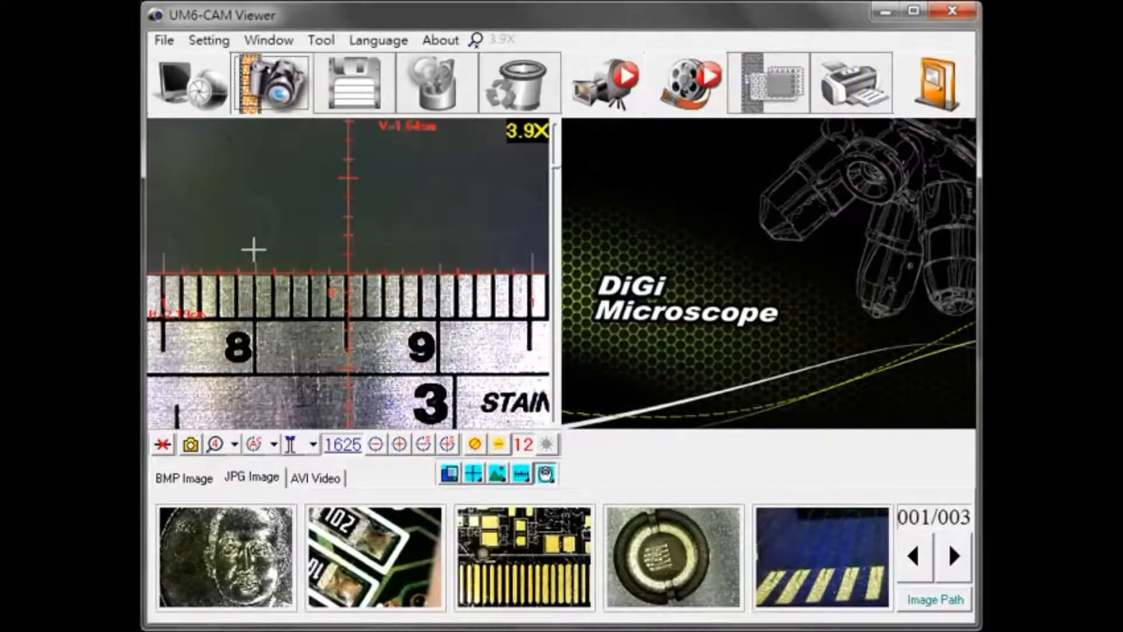
drag(253, 249, 445, 249)
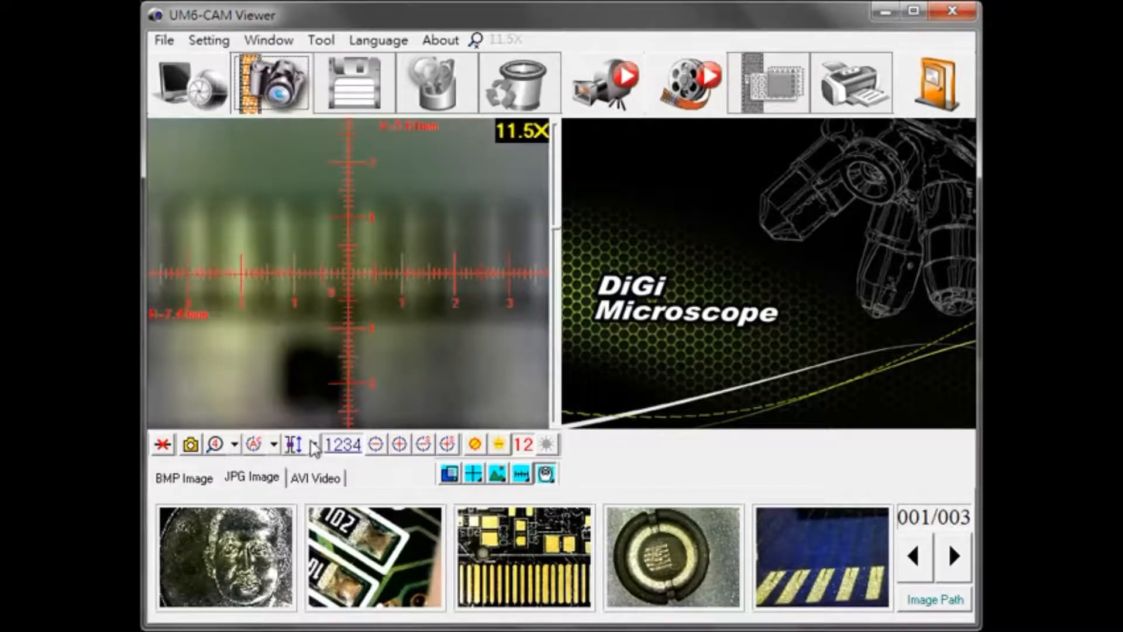
Step: Set the focus range to Object to Observe 8.02cm, Field of View 9.52mm, and measure about 5 mm along the ruler's upper edge
click(314, 446)
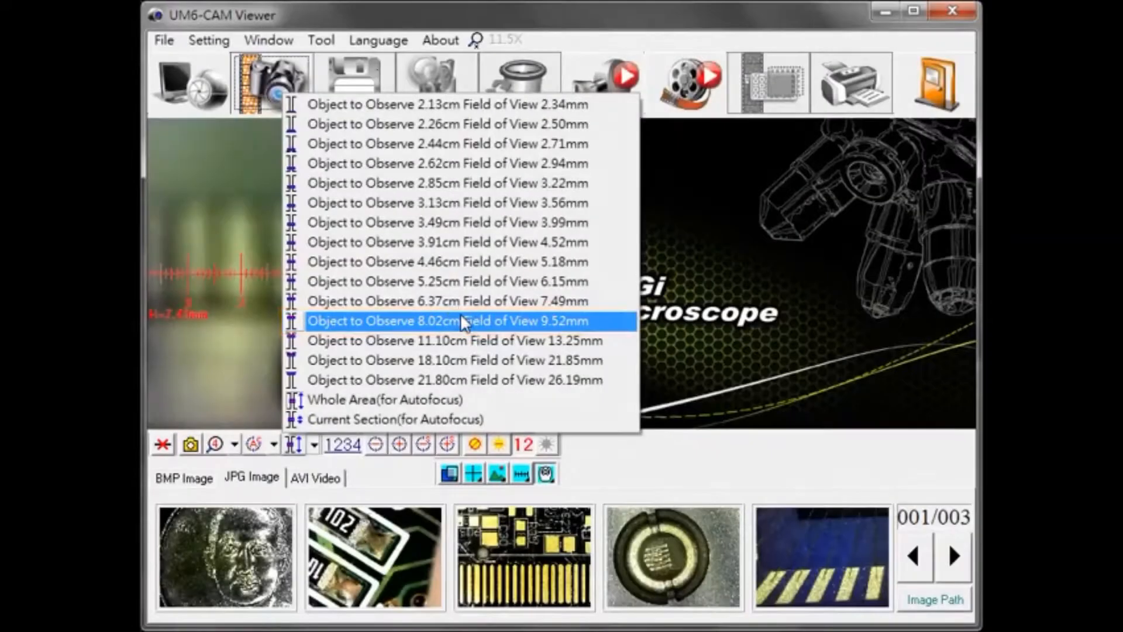
click(460, 316)
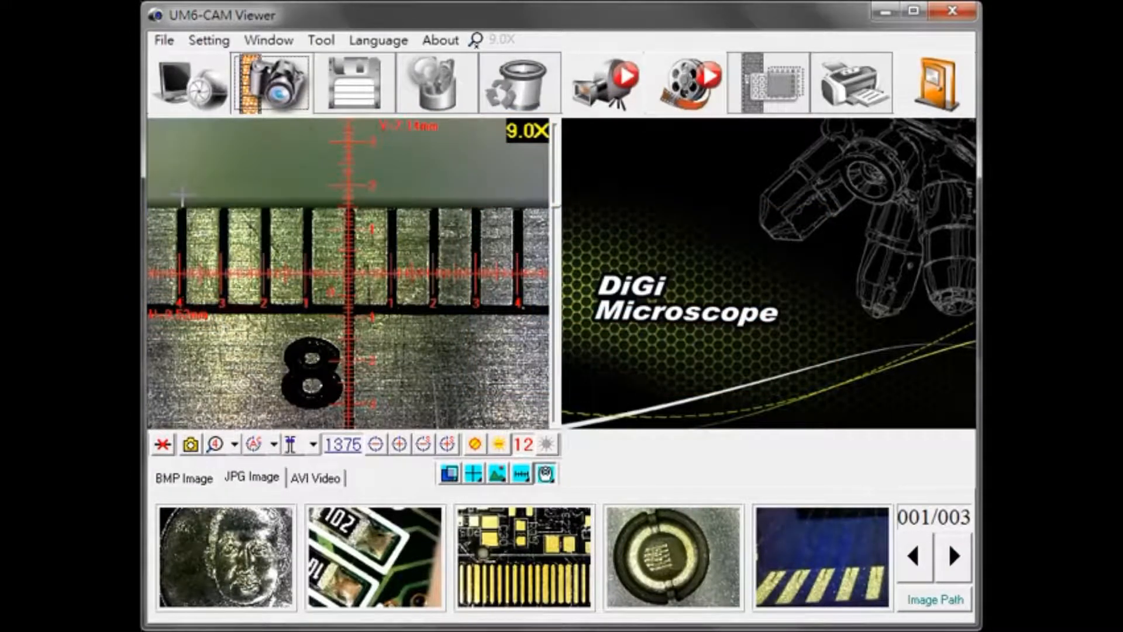
drag(181, 189, 399, 188)
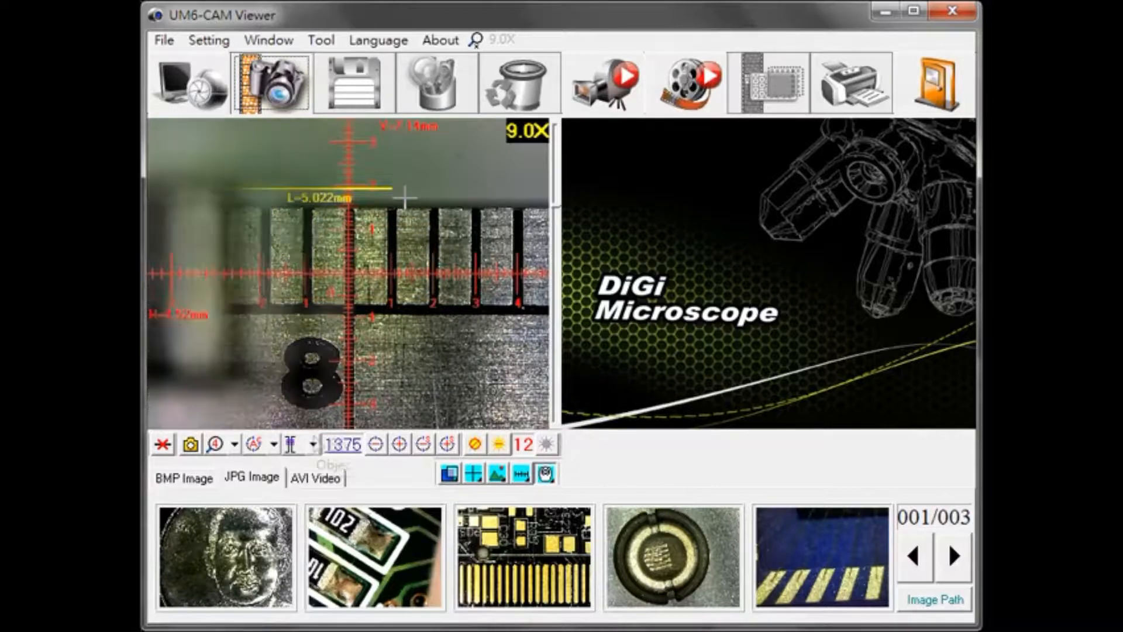
Step: Set the focus range to Object to Observe 4.46cm, Field of View 5.18mm, and measure across five ruler divisions
click(316, 445)
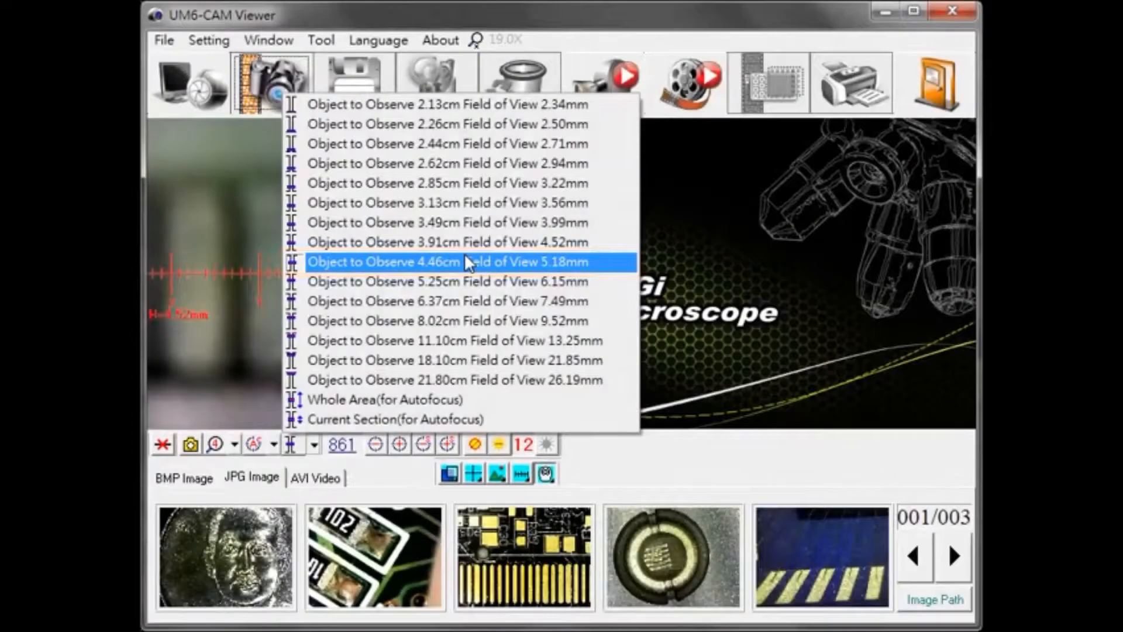
click(468, 263)
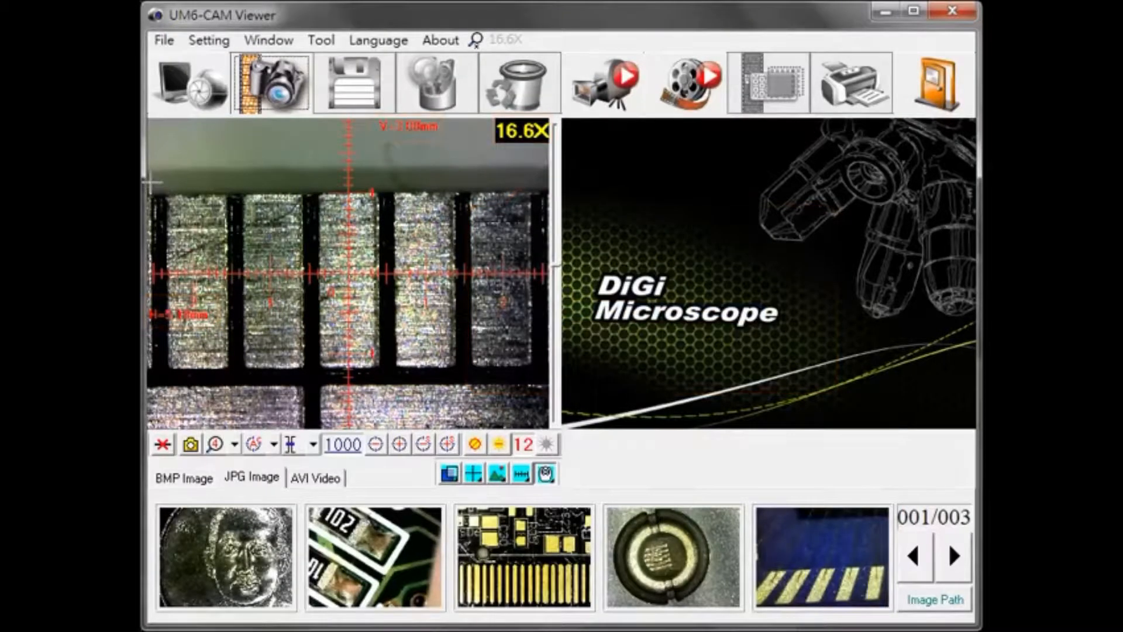
drag(151, 174, 553, 177)
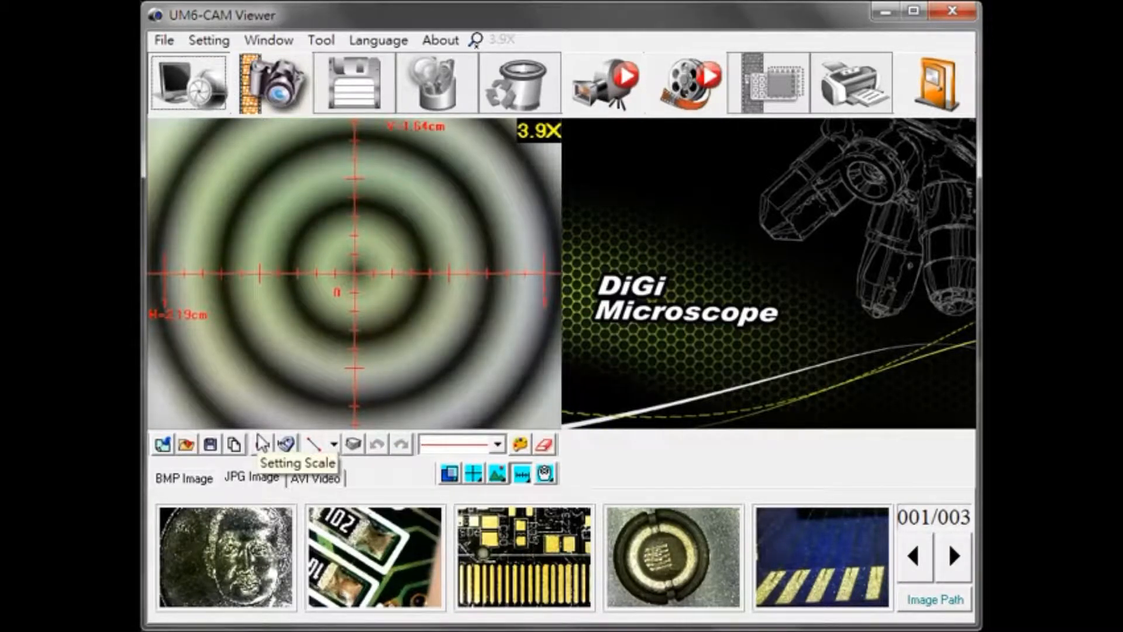
Step: Review the scale settings for the current magnification without changing them
click(285, 445)
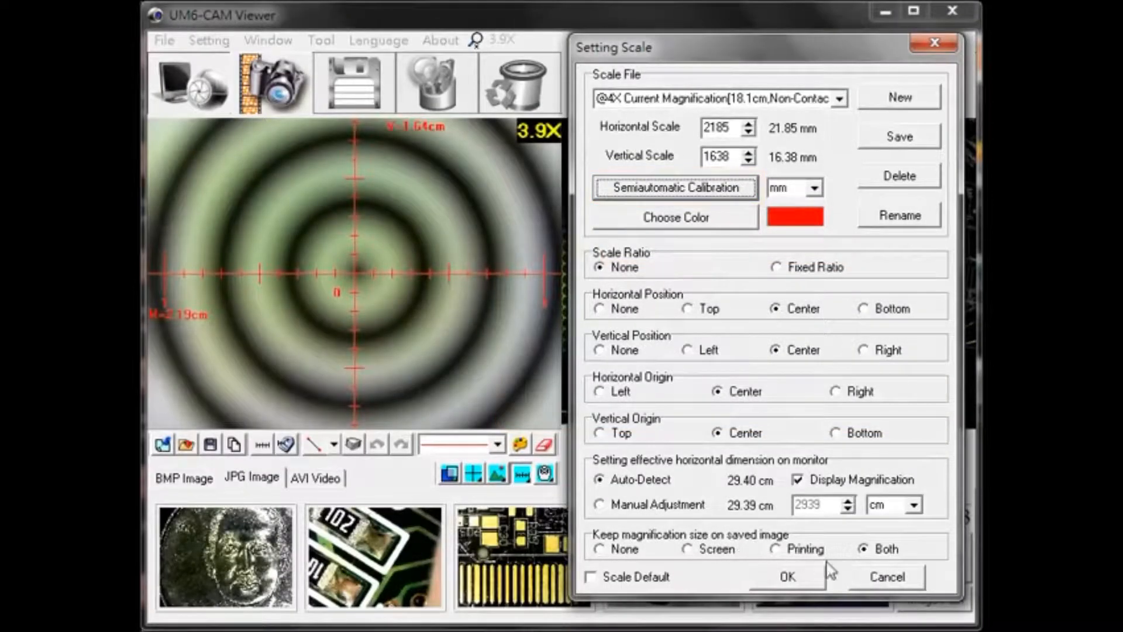
click(858, 570)
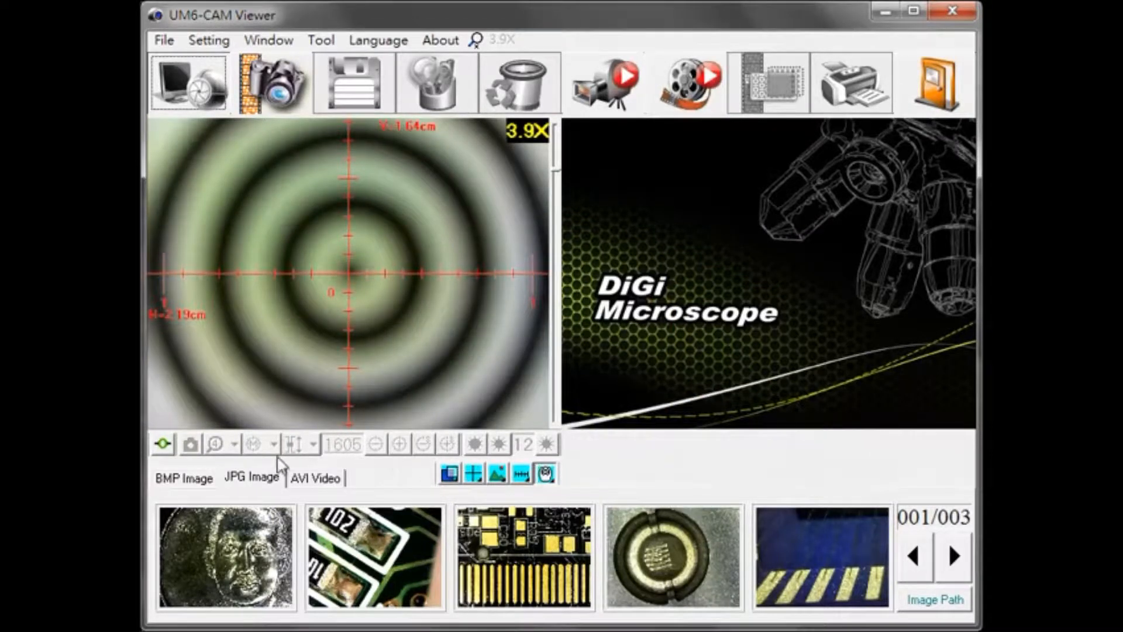
Step: Enable remote control and adjust the zoom manually to focus the concentric-ring target at lens position 1462
click(162, 446)
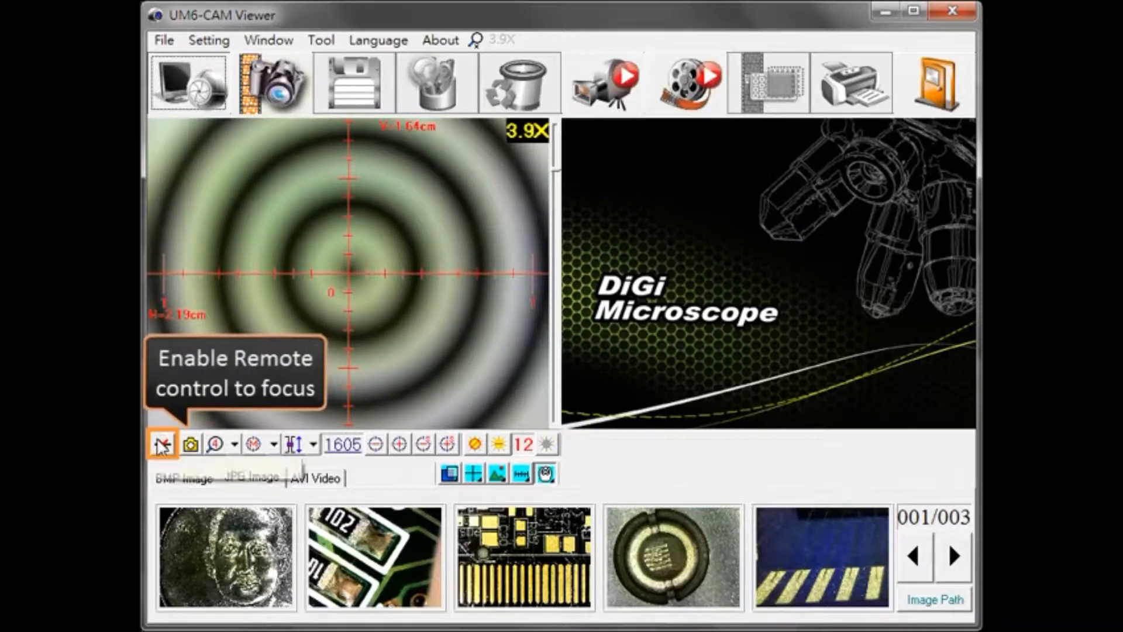
click(398, 441)
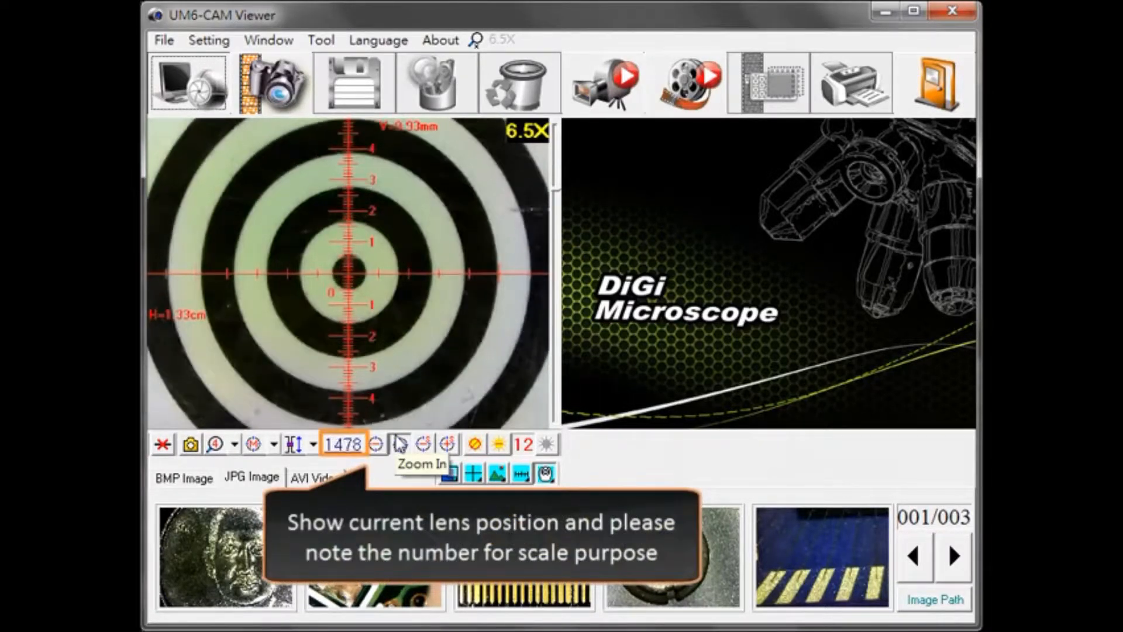
click(379, 445)
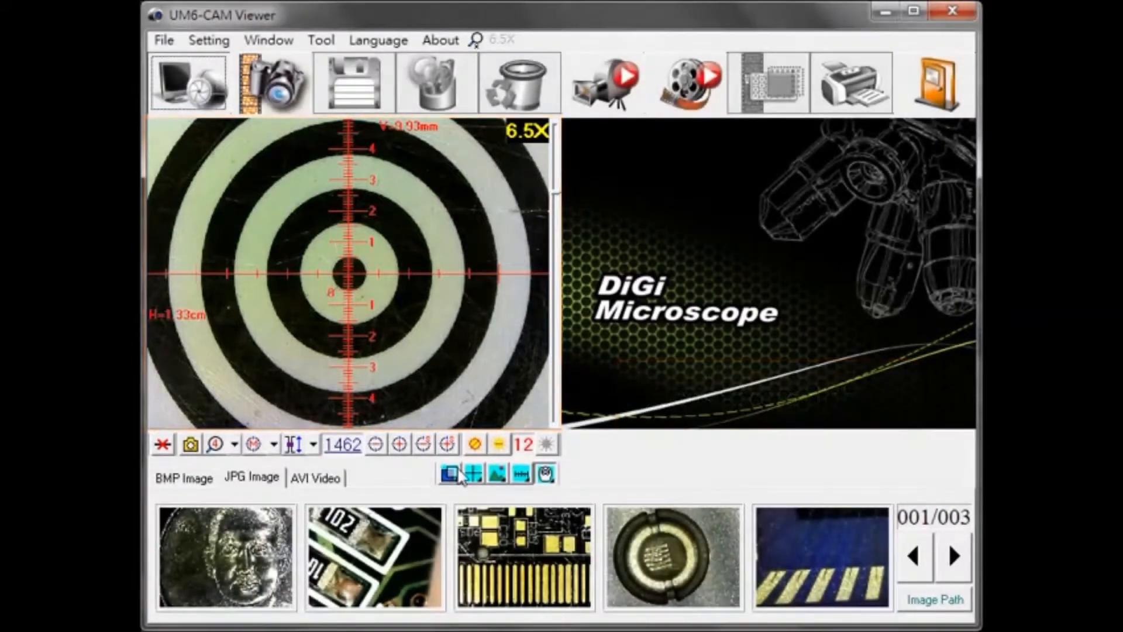
Step: Create a new scale file named New1462 in the scale settings
click(522, 475)
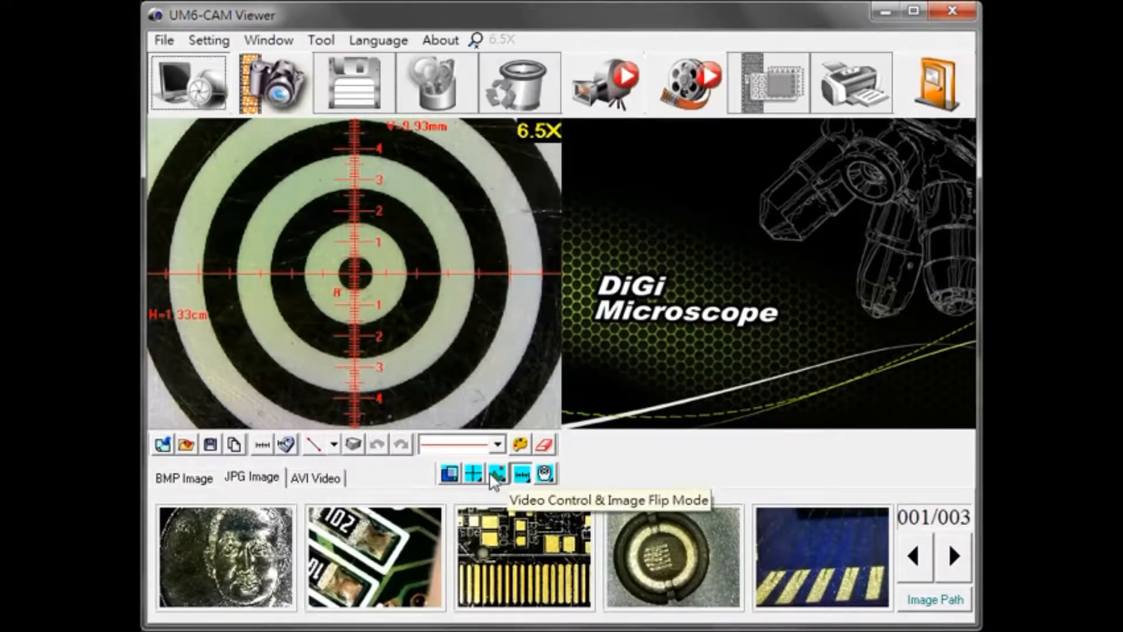
click(264, 446)
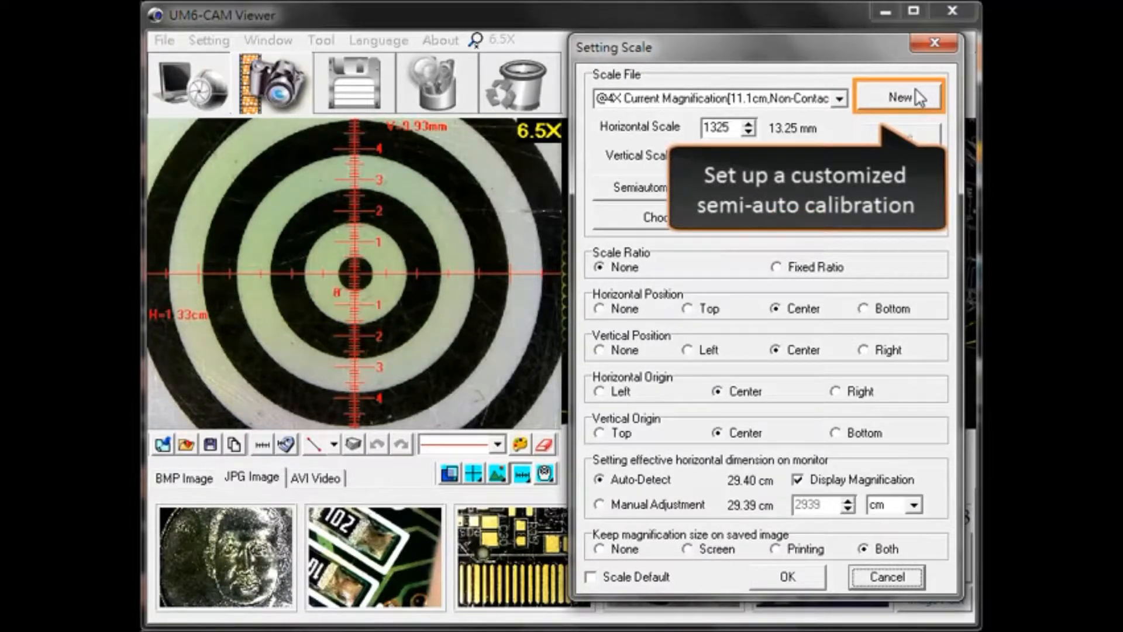
click(899, 97)
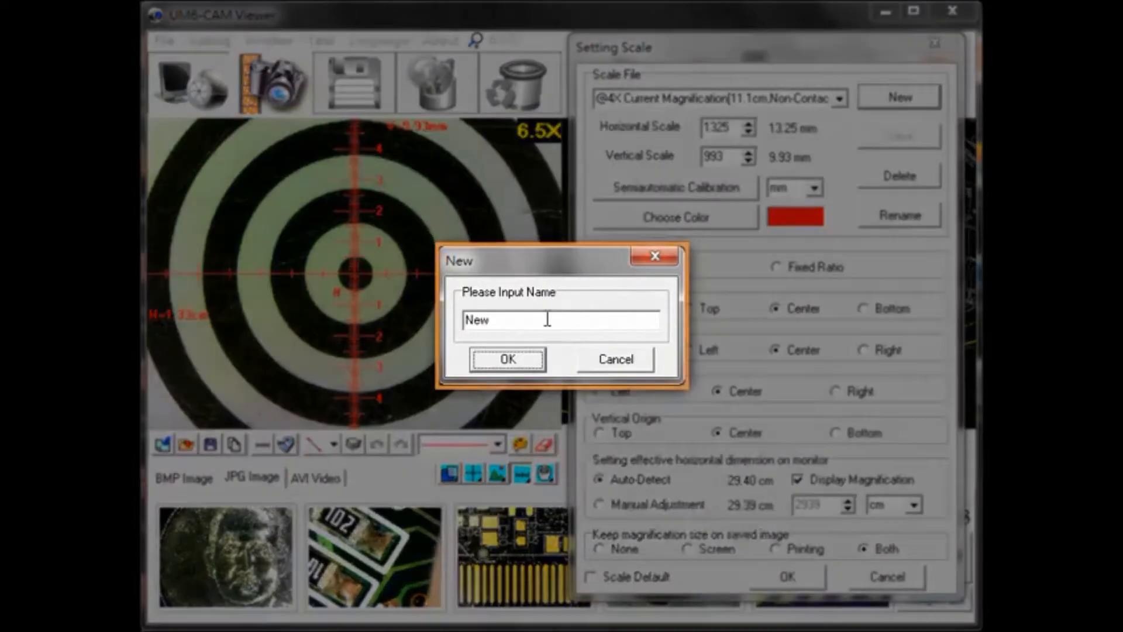
click(547, 319)
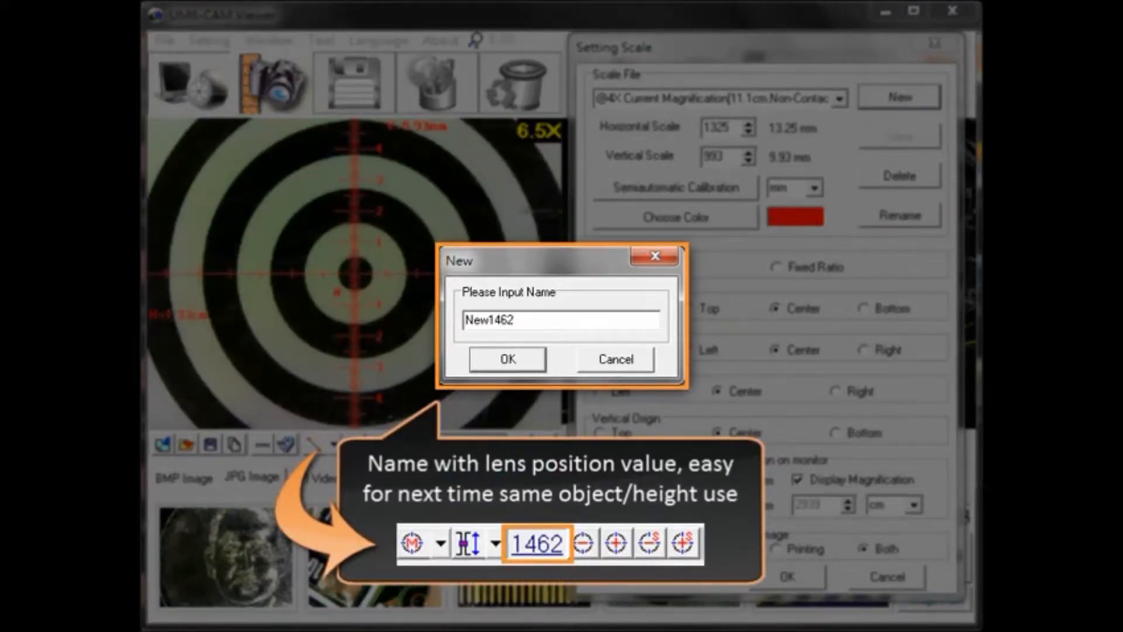
click(530, 359)
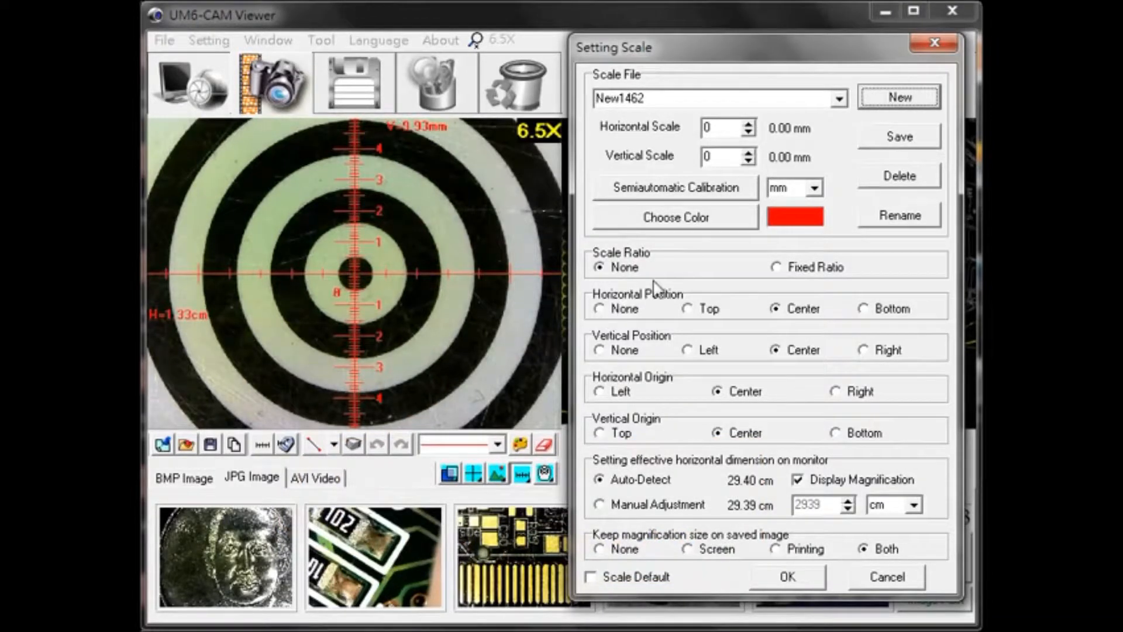
Step: Start semiautomatic calibration with a measurement length of 900 (9.00 mm), the scale displayed and the axis set to Horizontal Fixed
click(746, 189)
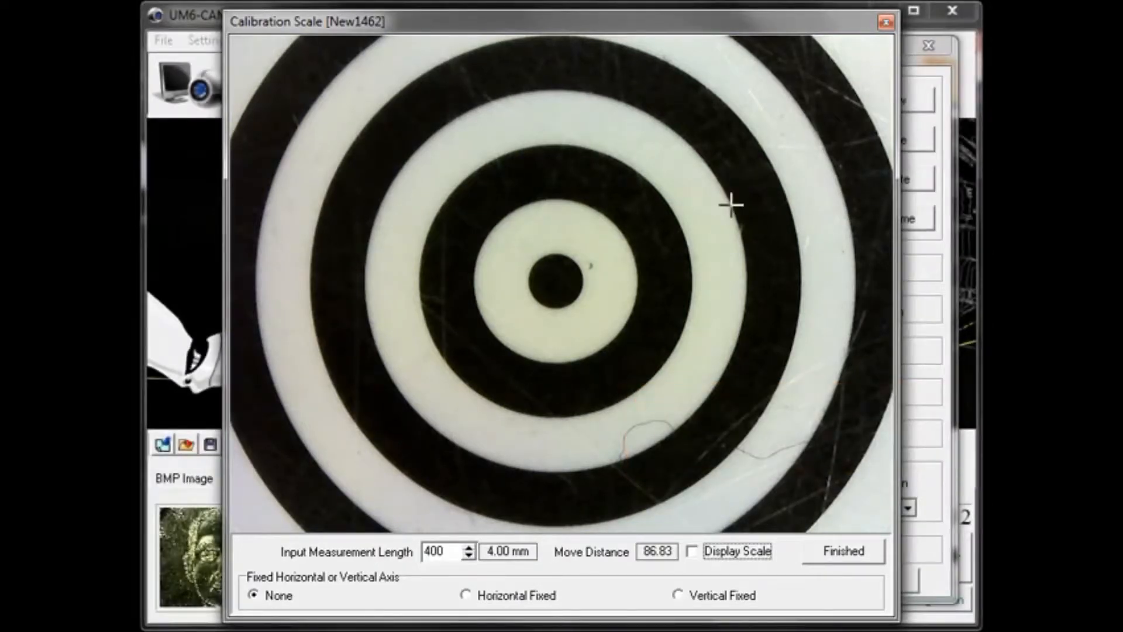
double_click(422, 550)
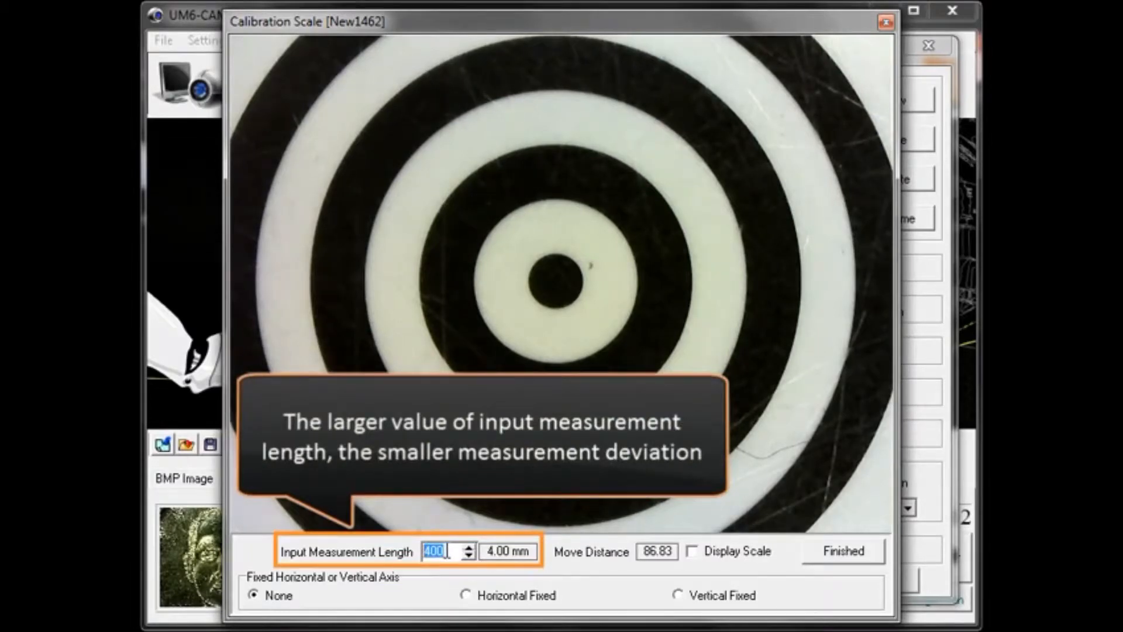
text(90)
click(691, 552)
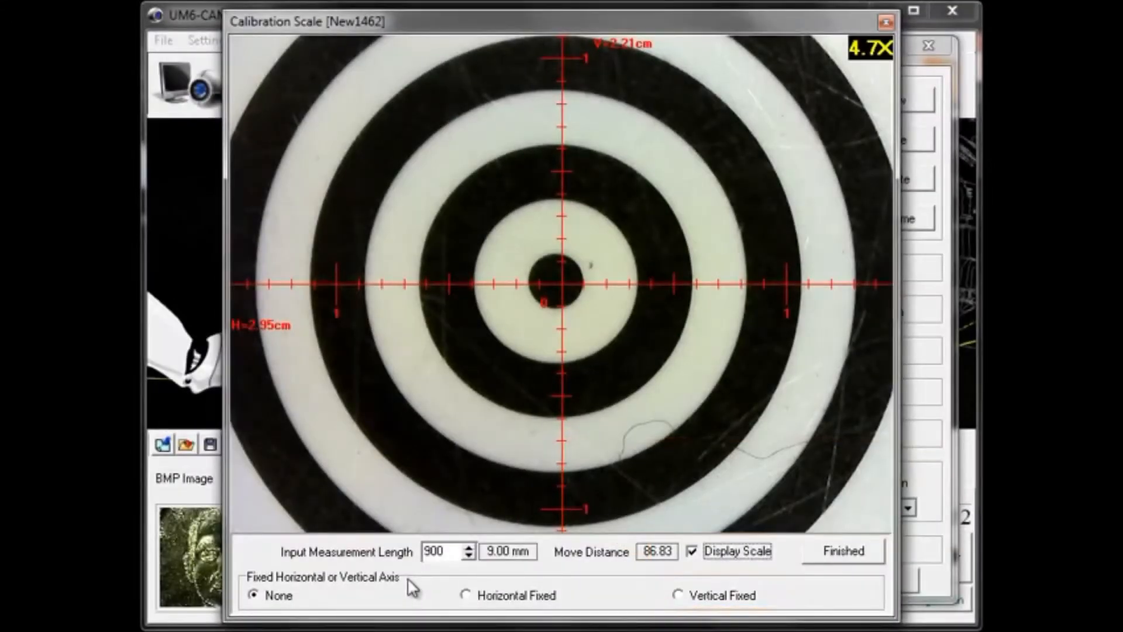
click(467, 597)
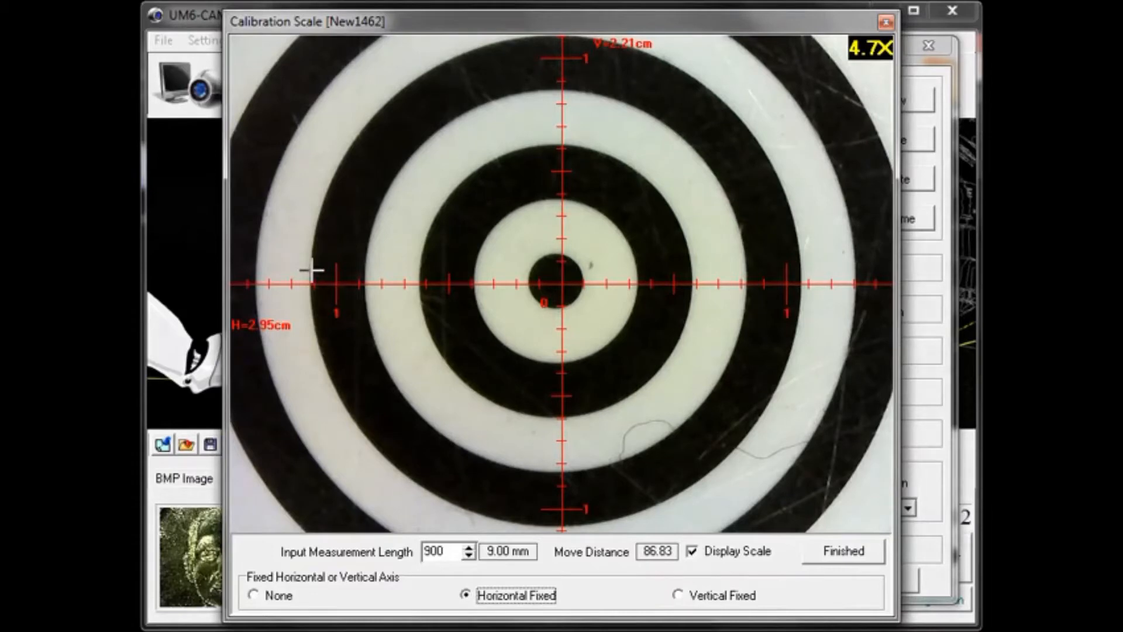
Step: Draw the 9 mm calibration line across the outer diameter of the second large black ring and apply the calibrated scale
drag(309, 269, 801, 282)
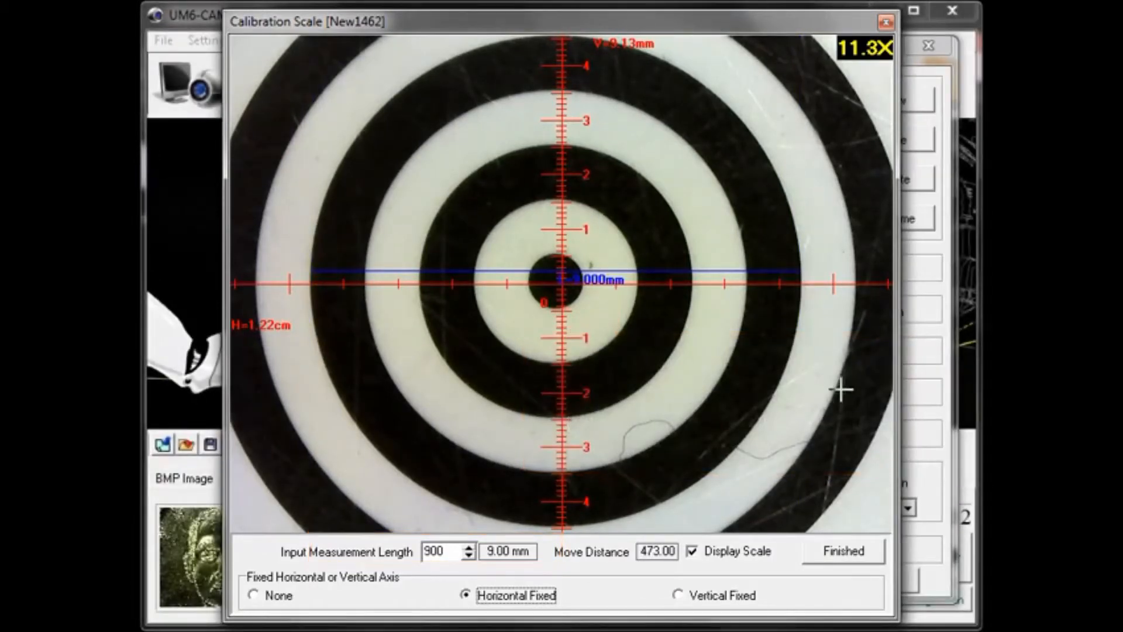
click(875, 556)
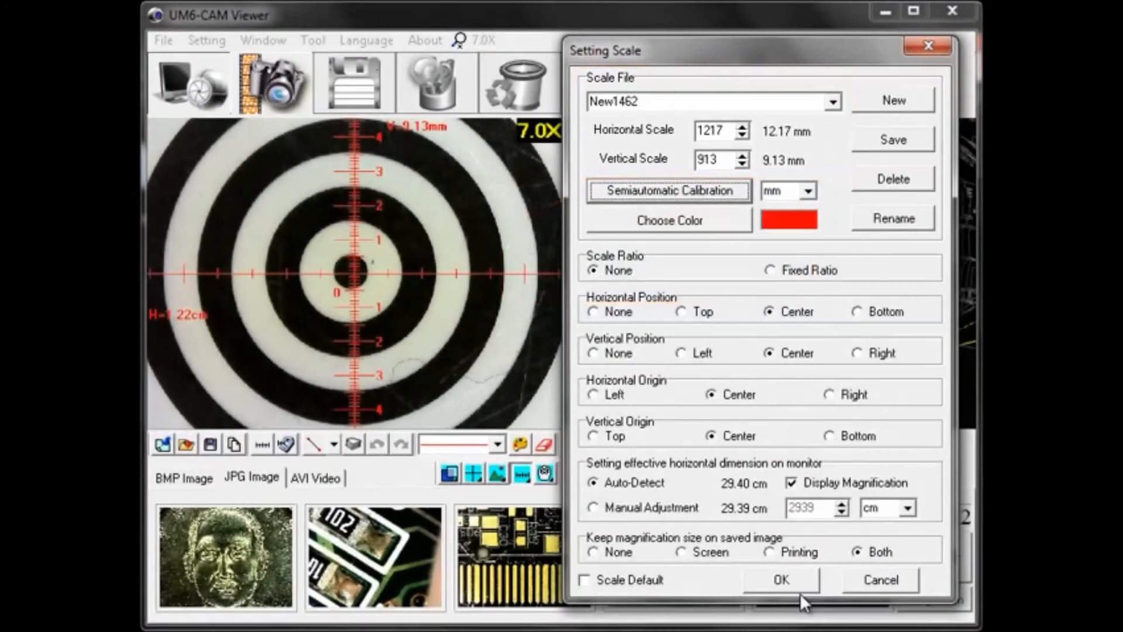
click(781, 580)
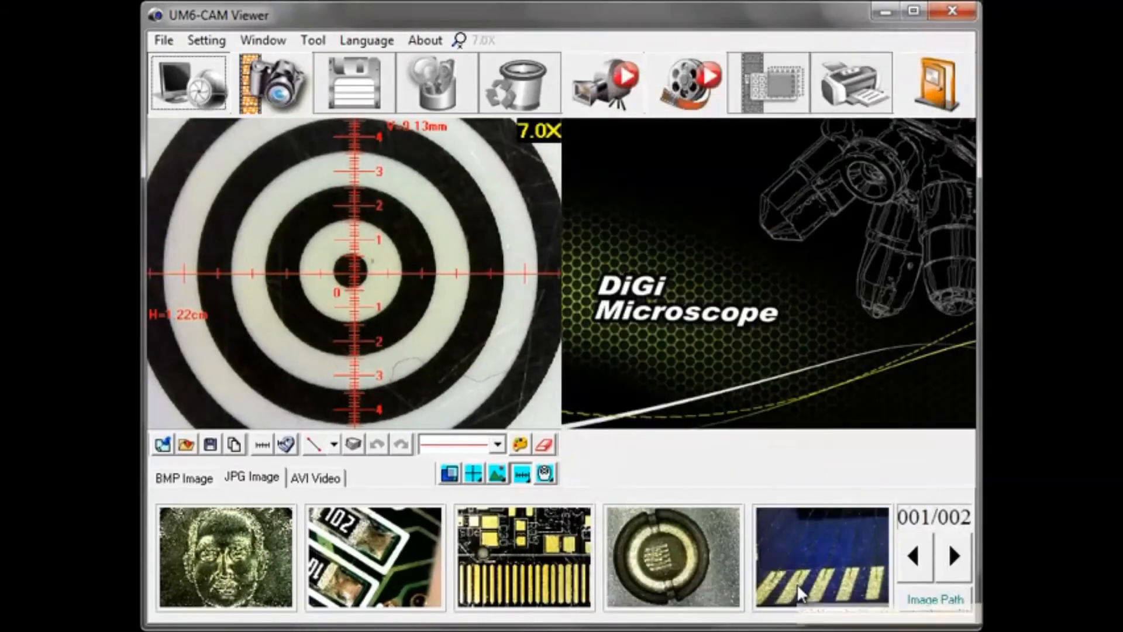